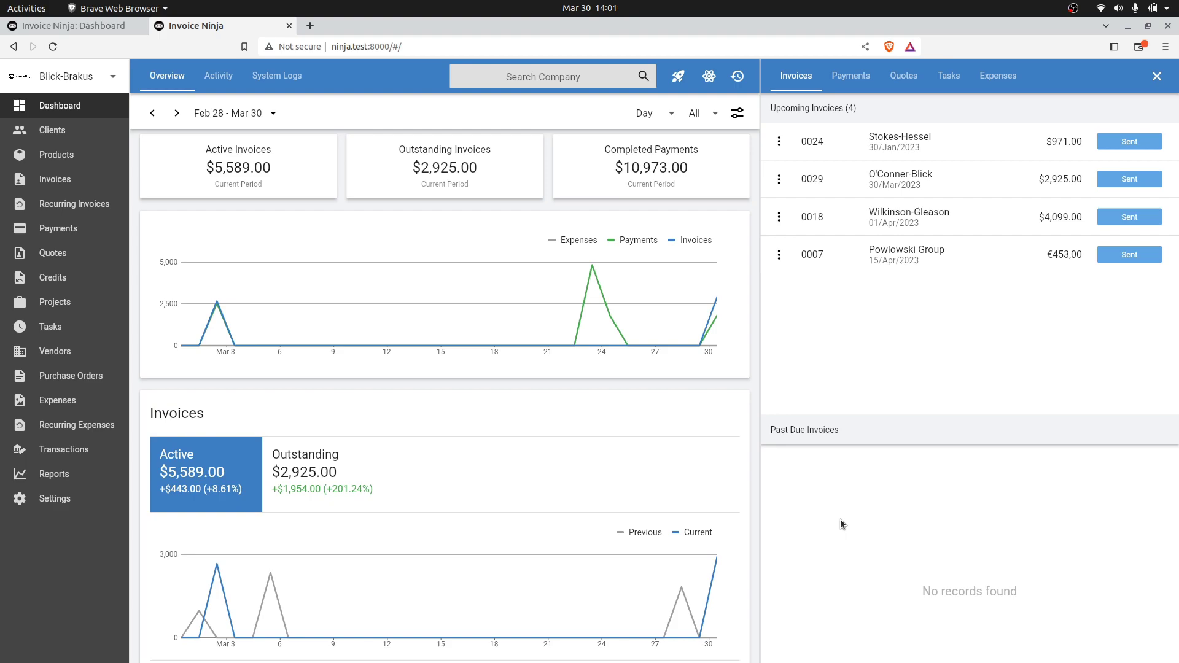
# Turn on Client Initiated Payments with a 500 minimum payment amount and save the payment settings.
pyautogui.click(86, 498)
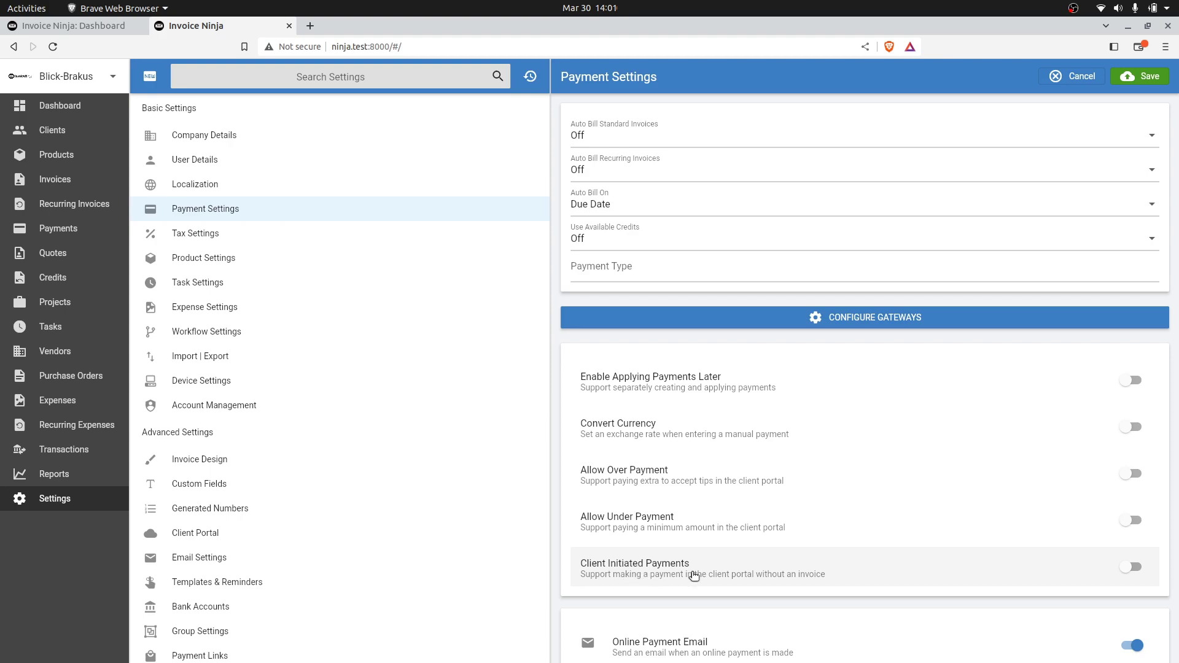
pyautogui.click(1133, 568)
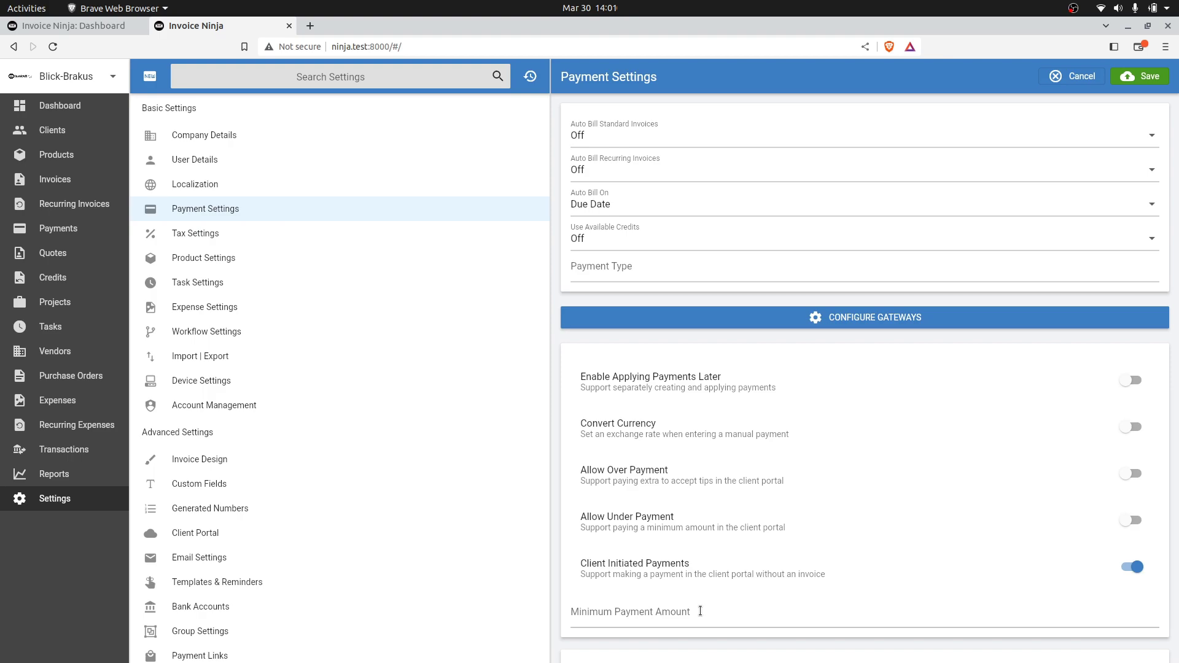
pyautogui.click(700, 611)
pyautogui.write('500')
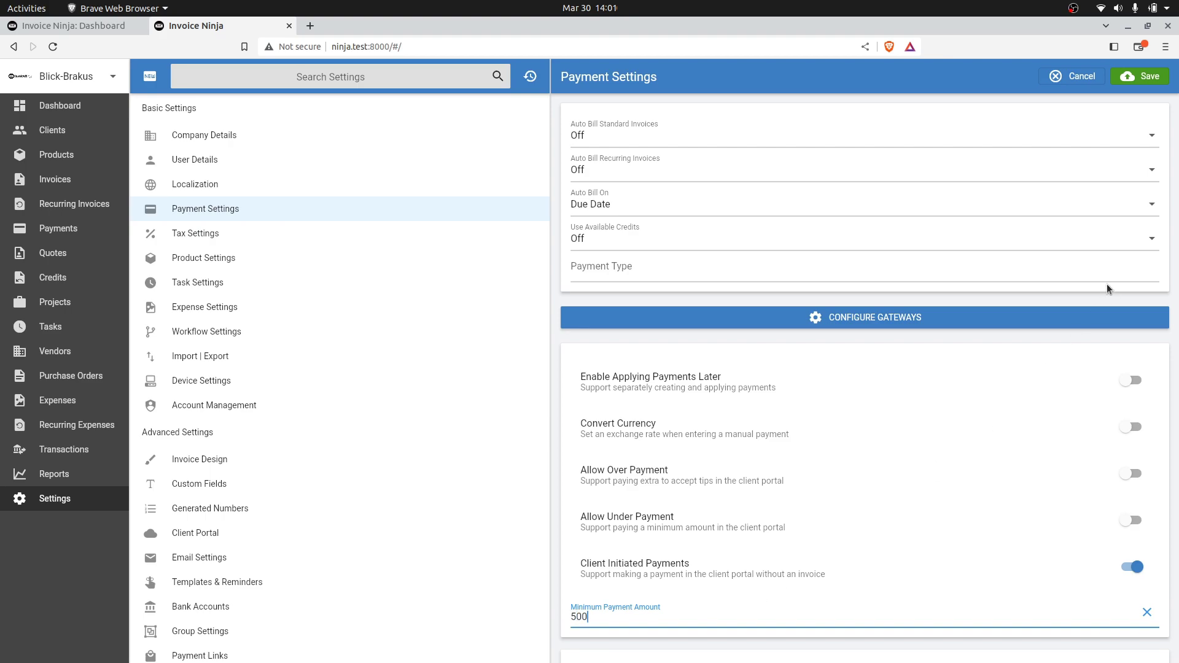
pyautogui.click(1130, 78)
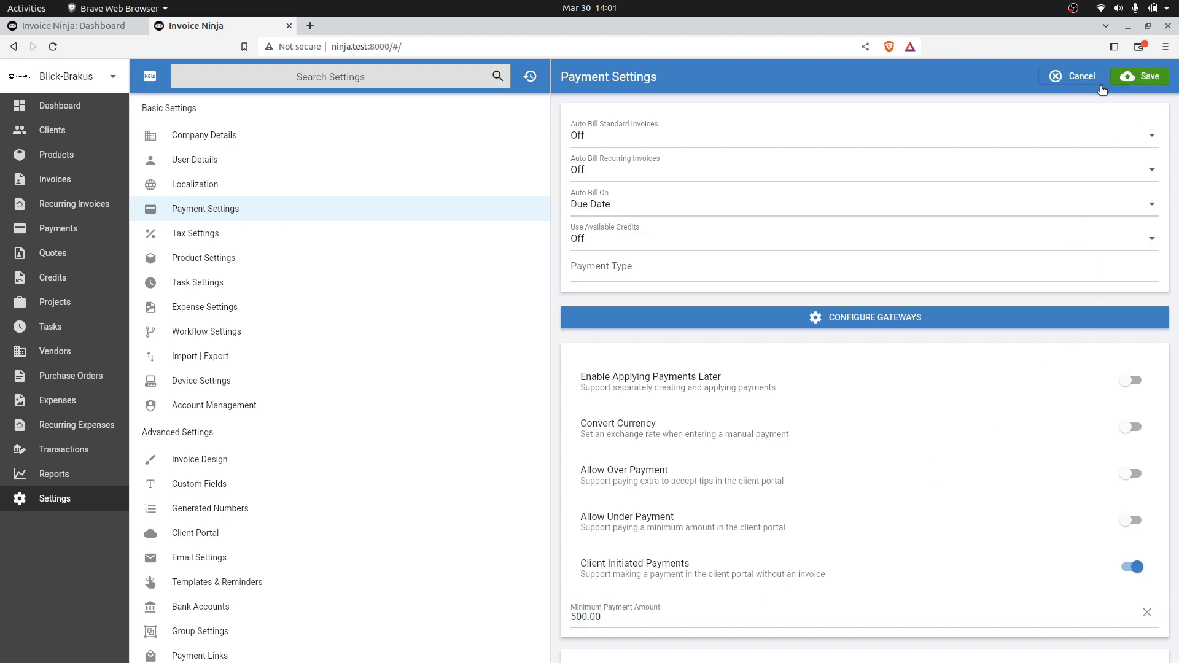
# Open O'Conner-Blick's client portal and go to its Pre Payment form.
pyautogui.click(93, 128)
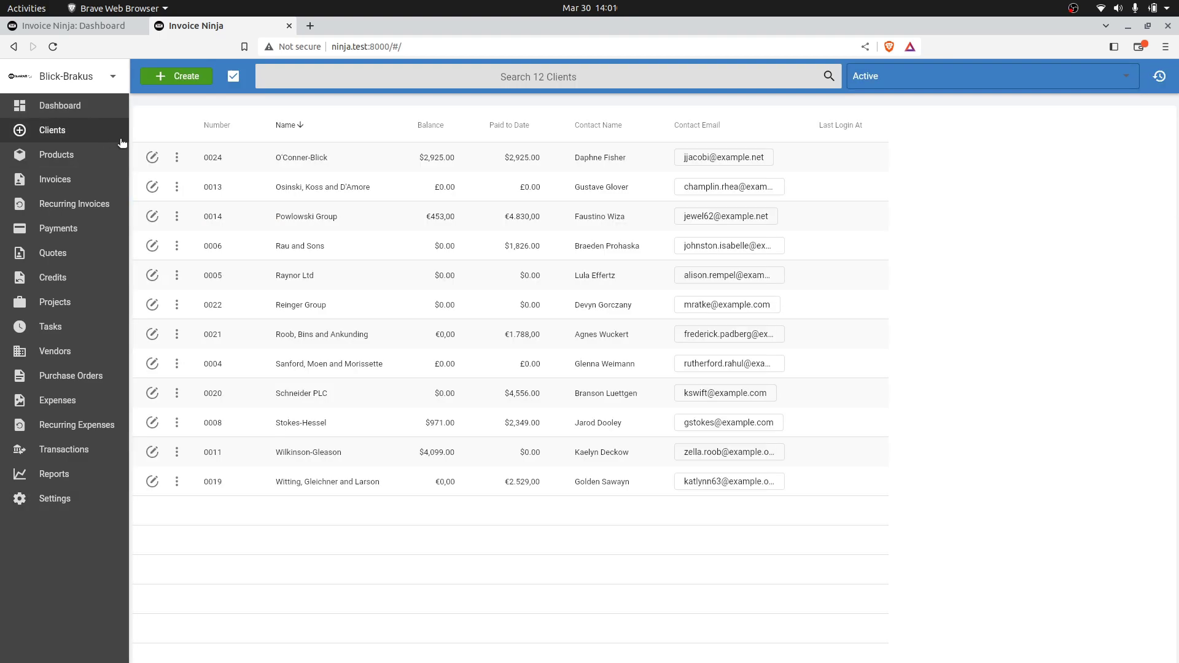
pyautogui.click(371, 158)
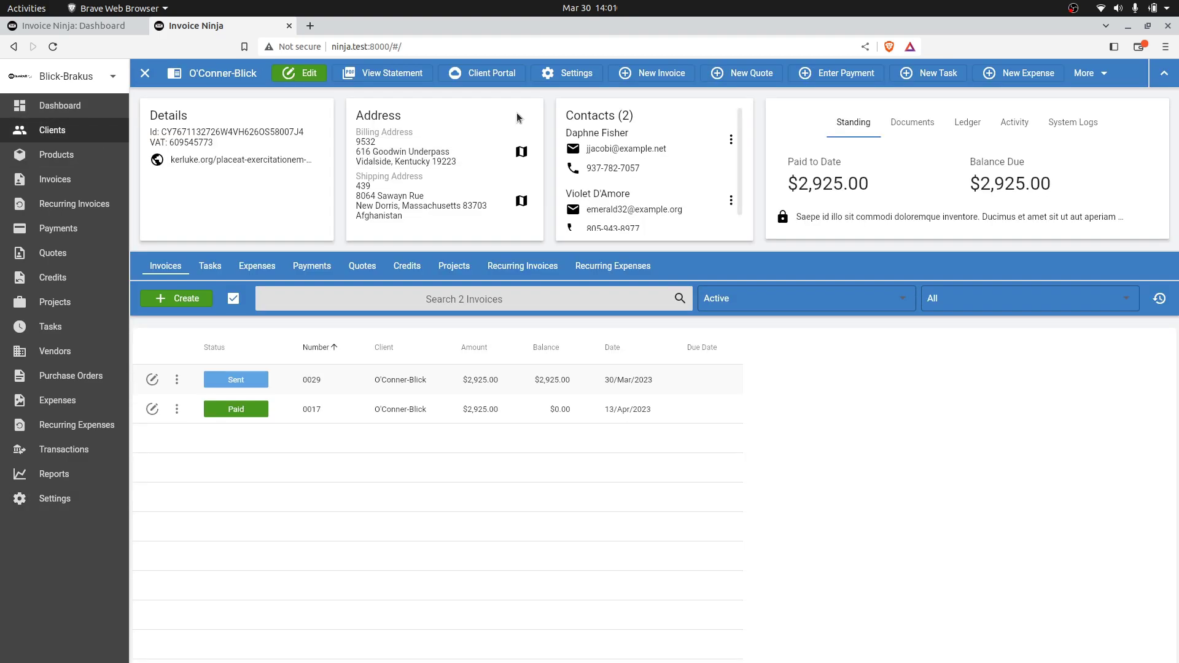
pyautogui.click(517, 76)
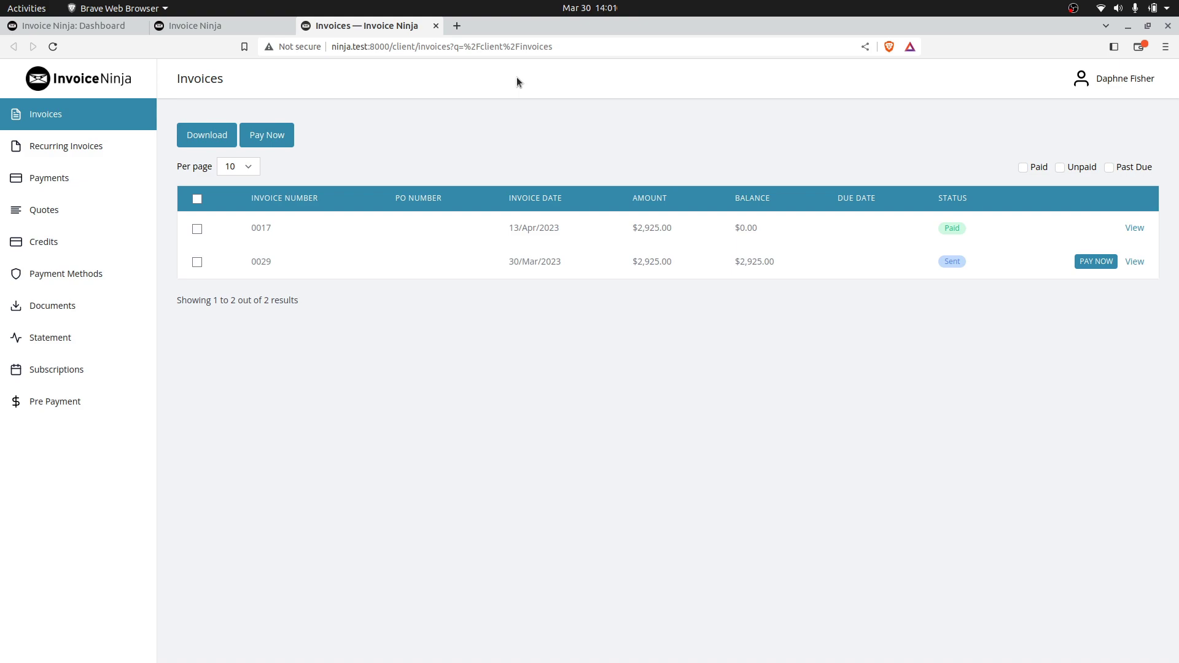
pyautogui.click(42, 406)
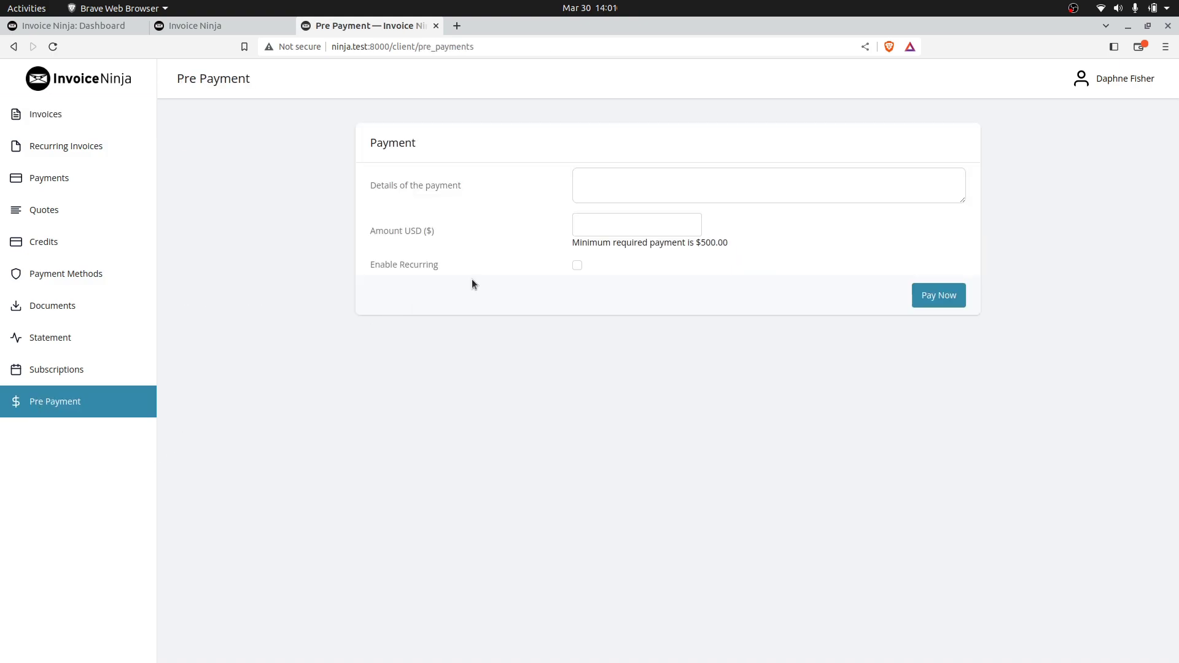
# Enter 'Services in lieu' as the payment details and 5000 as the amount.
pyautogui.click(655, 186)
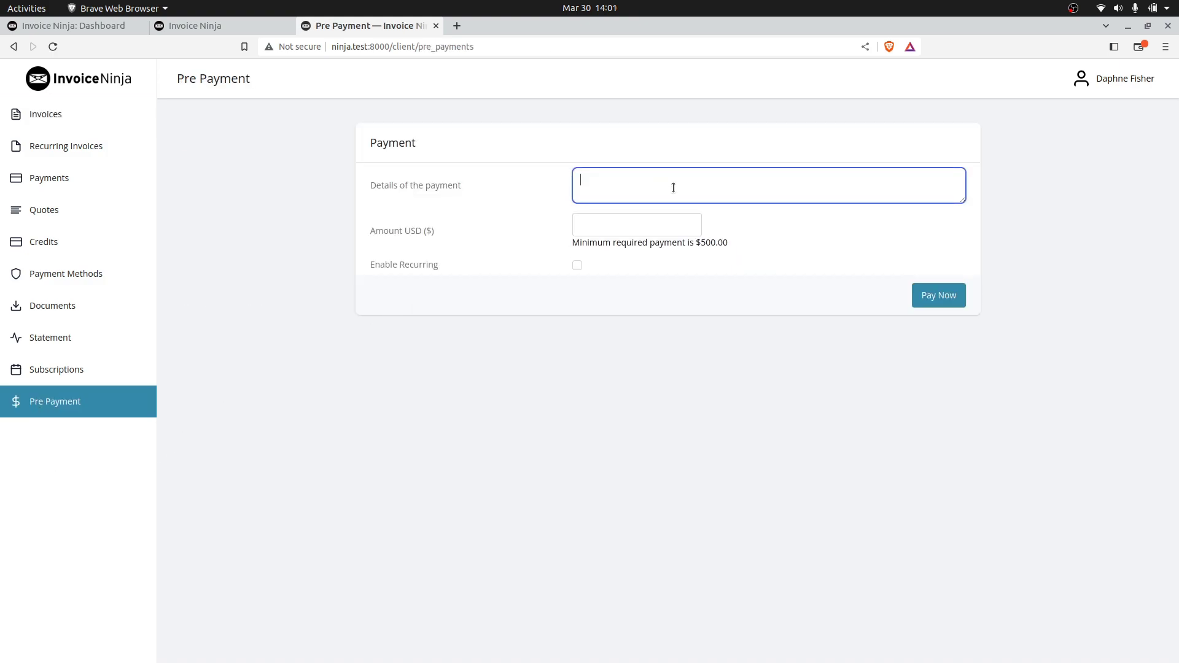
pyautogui.write('Services in lieu')
pyautogui.press('Tab')
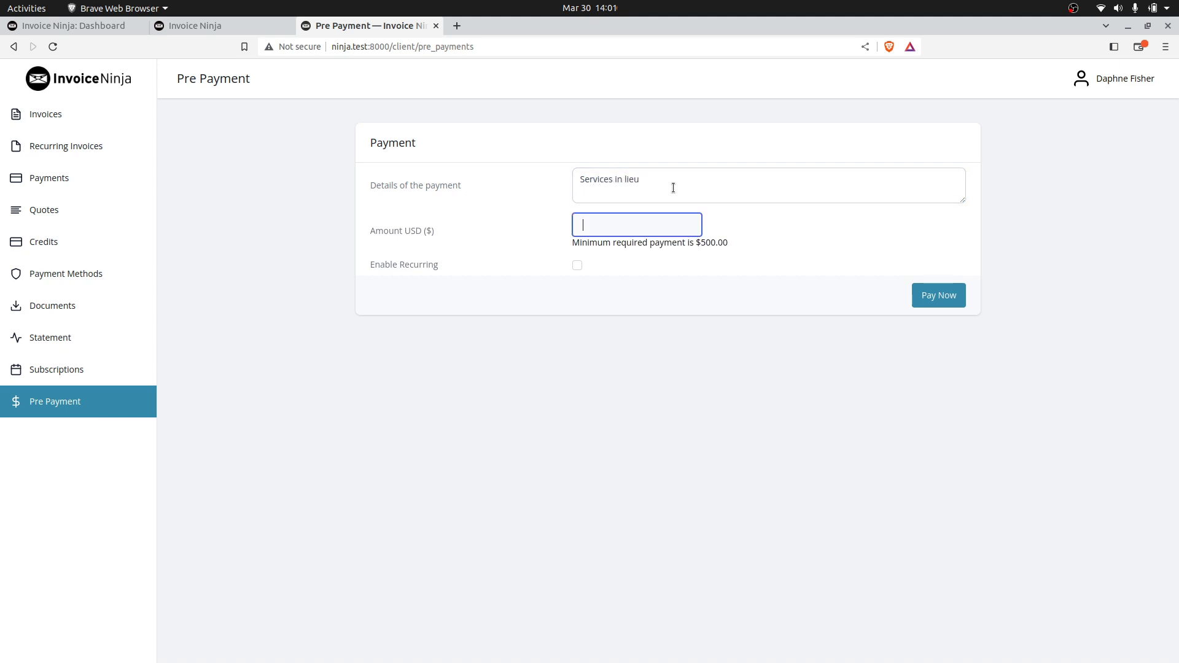
pyautogui.write('5000')
# Enable recurring payments set to continue until cancelled, keeping Monthly frequency.
pyautogui.click(579, 265)
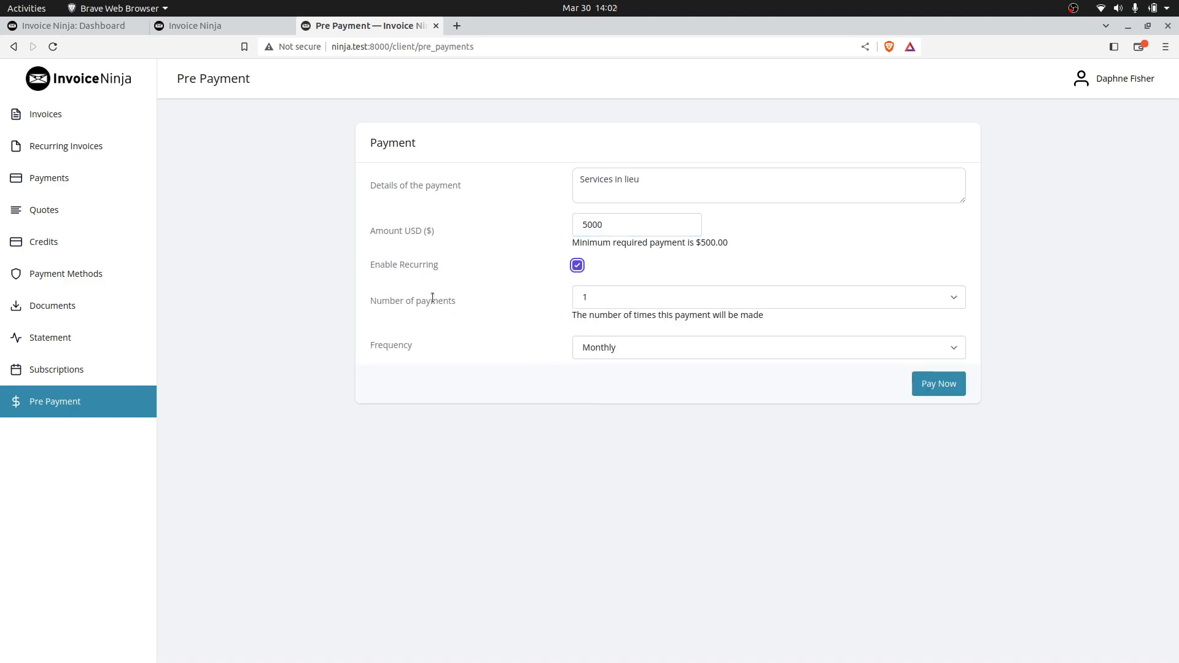
pyautogui.click(599, 300)
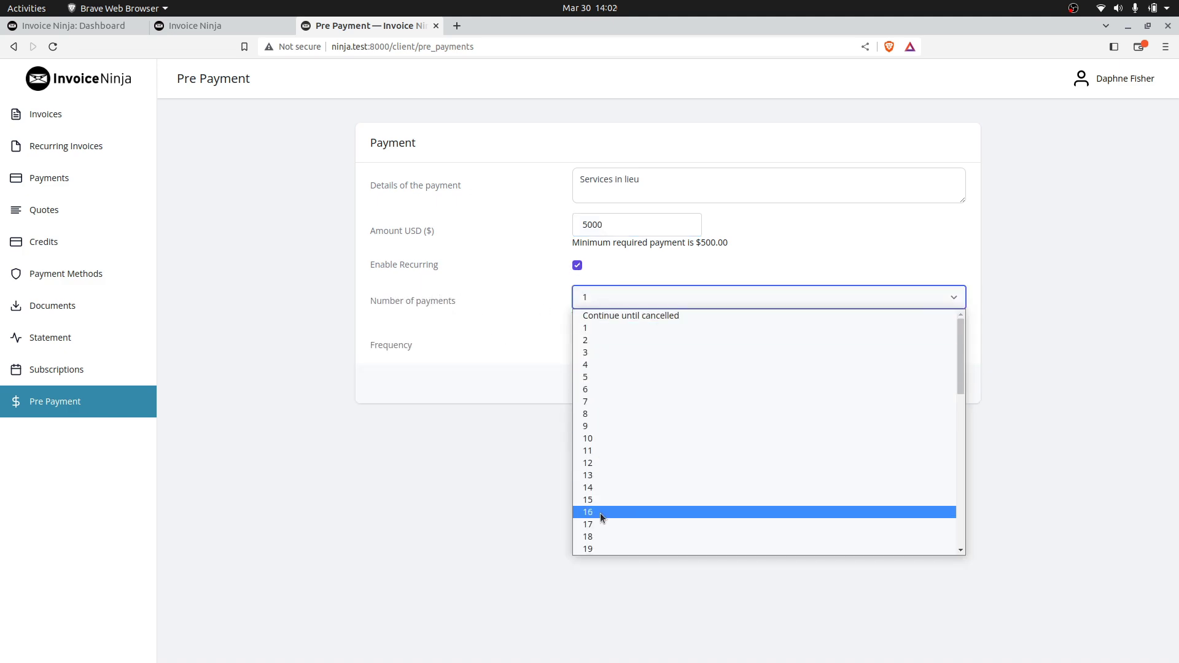
pyautogui.click(603, 315)
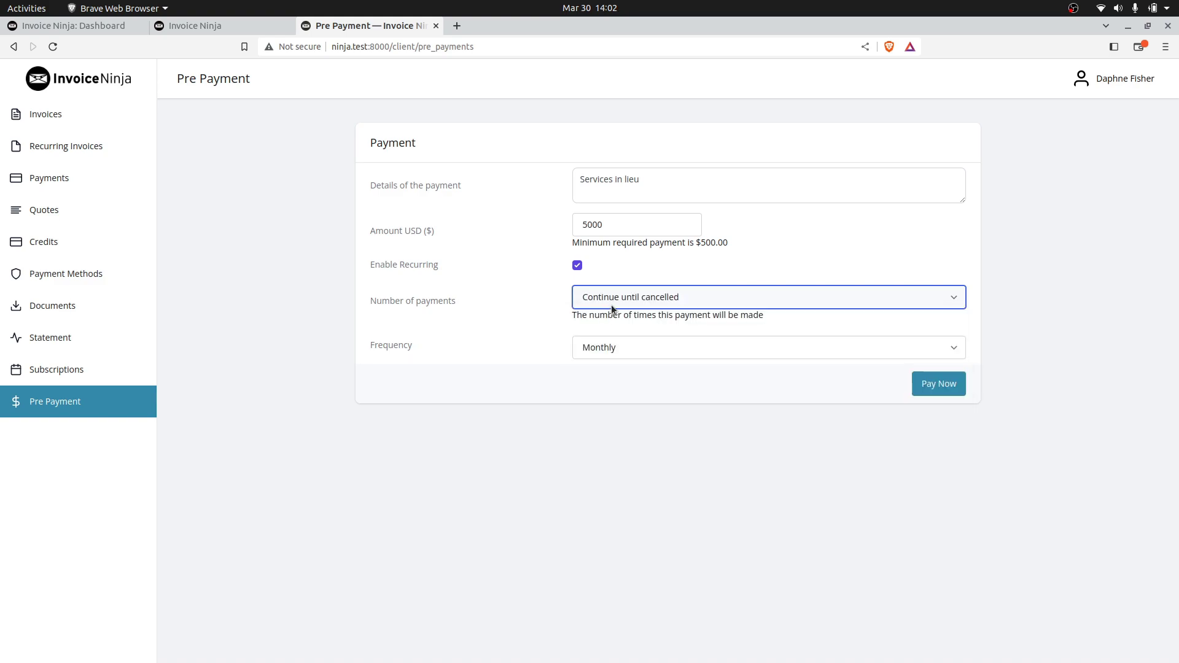
pyautogui.click(594, 346)
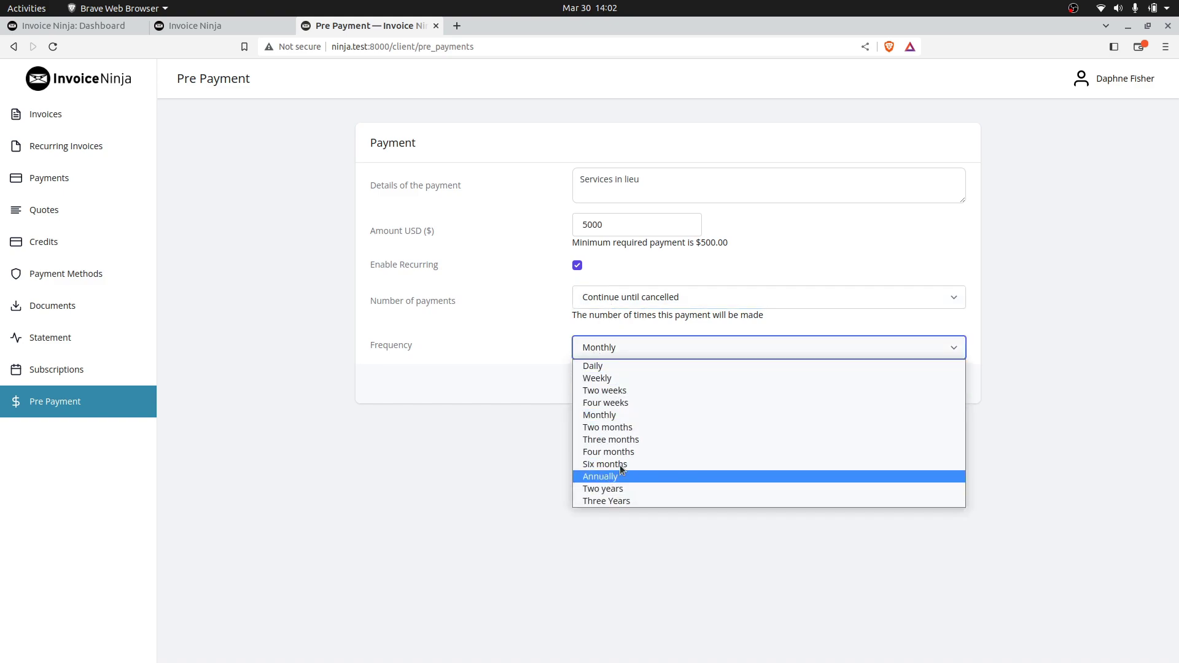
pyautogui.click(628, 418)
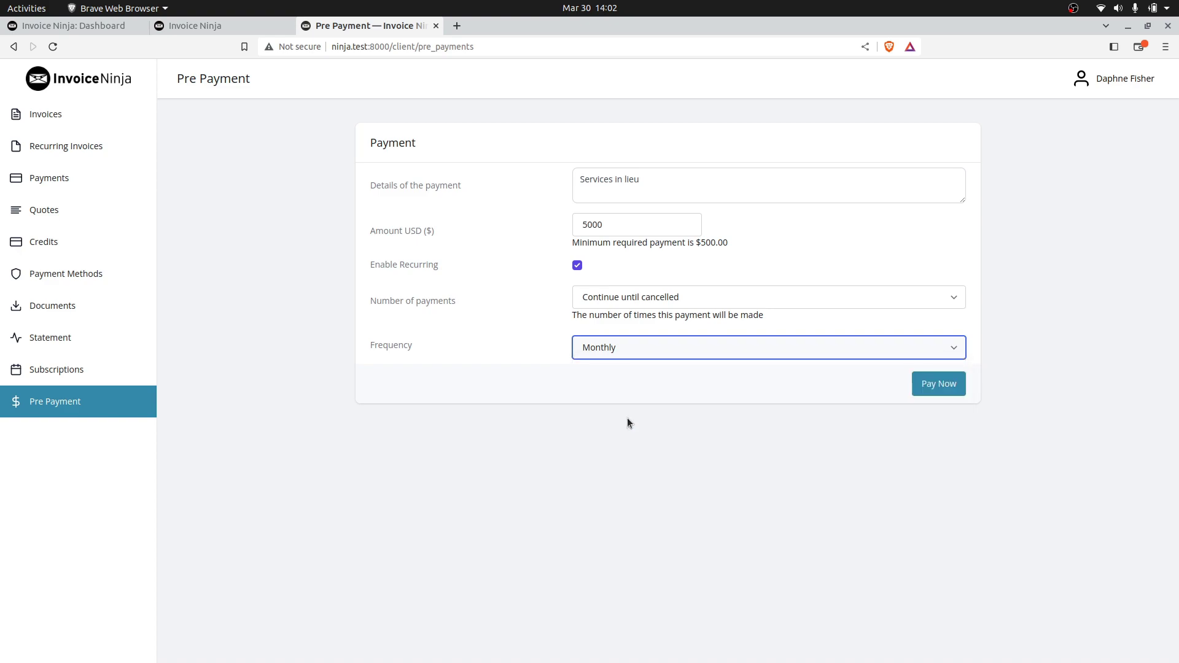
# Submit the pre-payment form and choose credit card as the payment method.
pyautogui.click(943, 395)
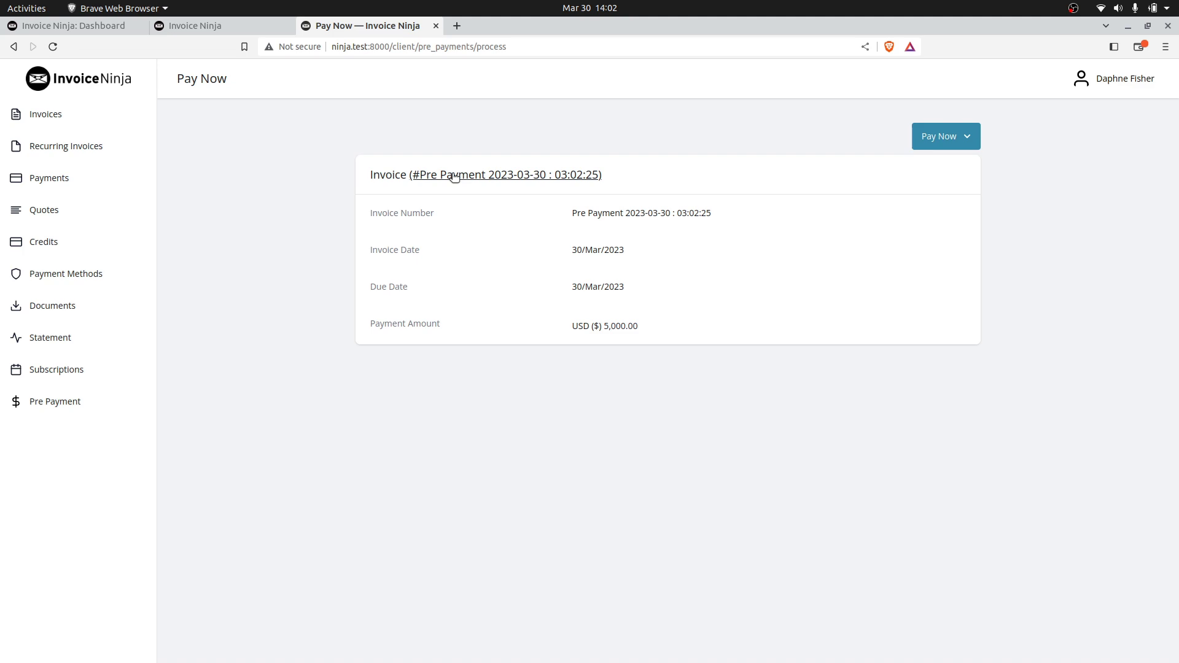
pyautogui.click(942, 137)
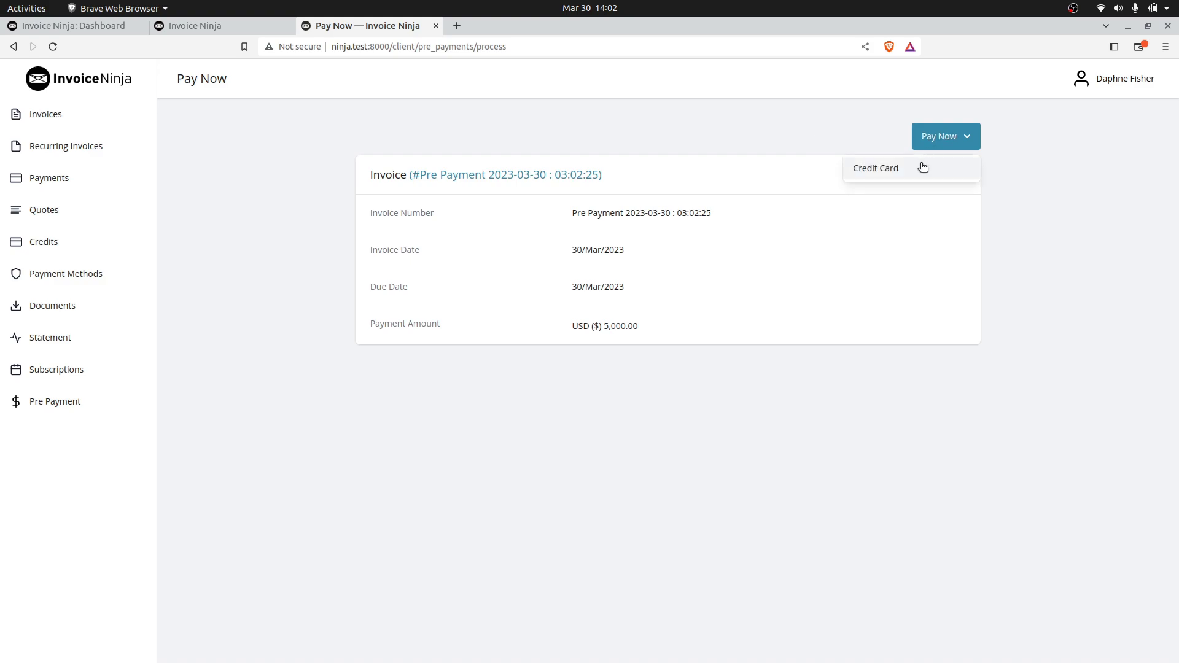
pyautogui.click(923, 167)
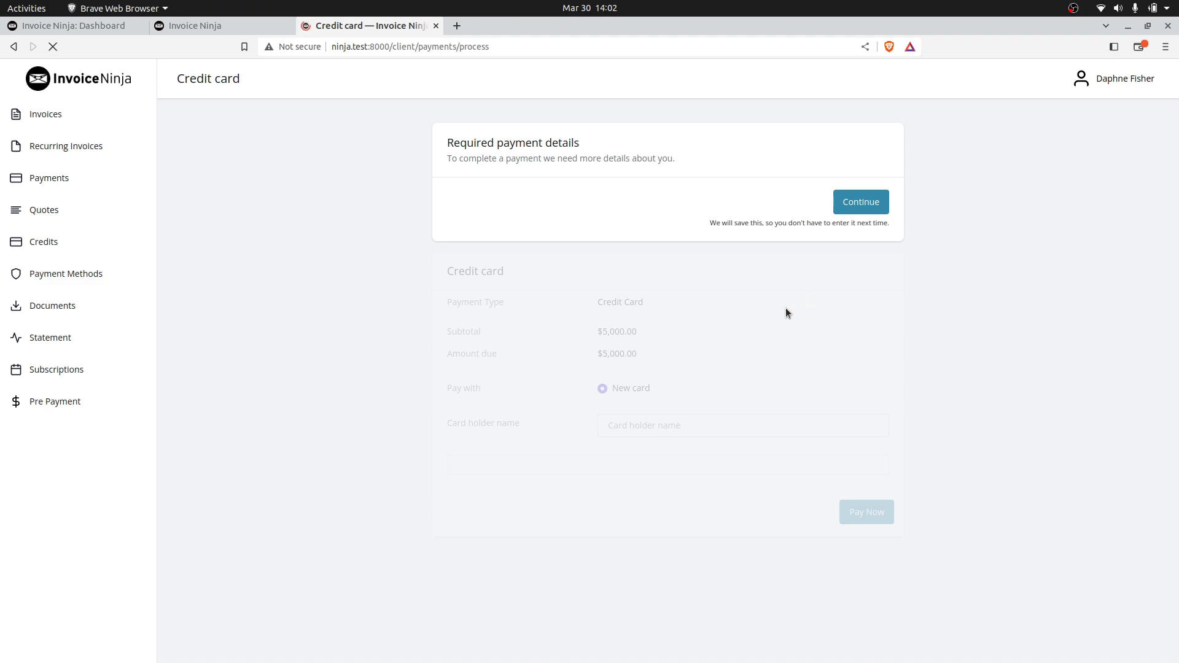
pyautogui.click(875, 201)
# Enter the test card number, expiry and CVC, then pay the $5,000.
pyautogui.click(521, 337)
pyautogui.write('424')
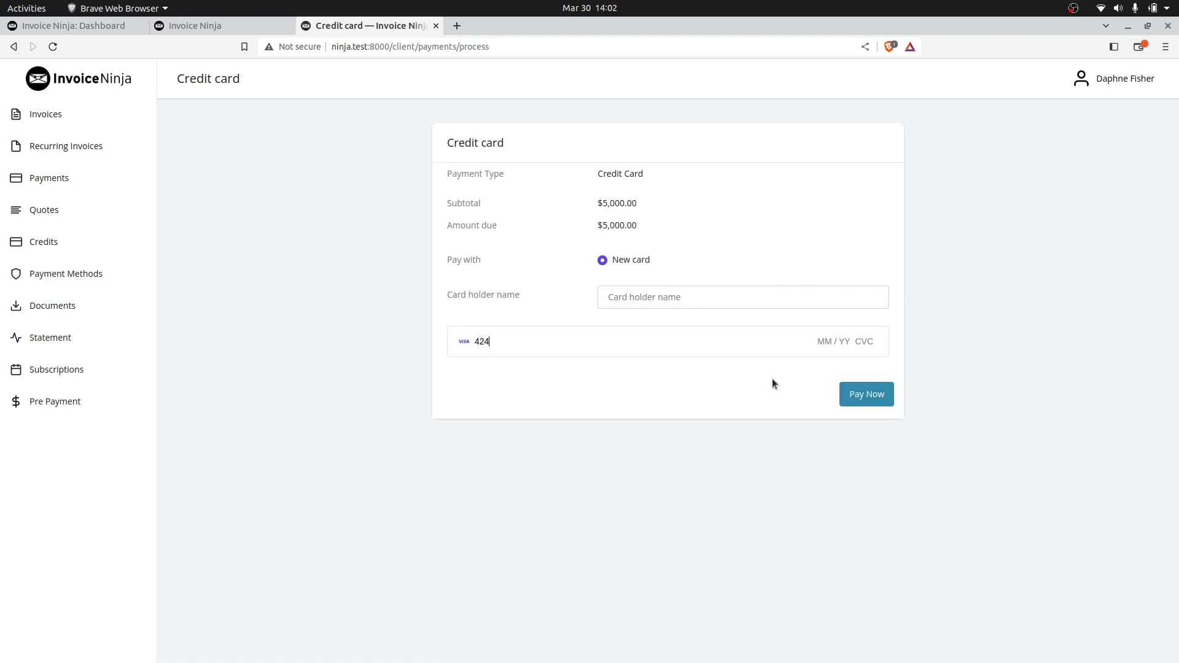
pyautogui.write('2 4242 4242 4242 04 / 24 242')
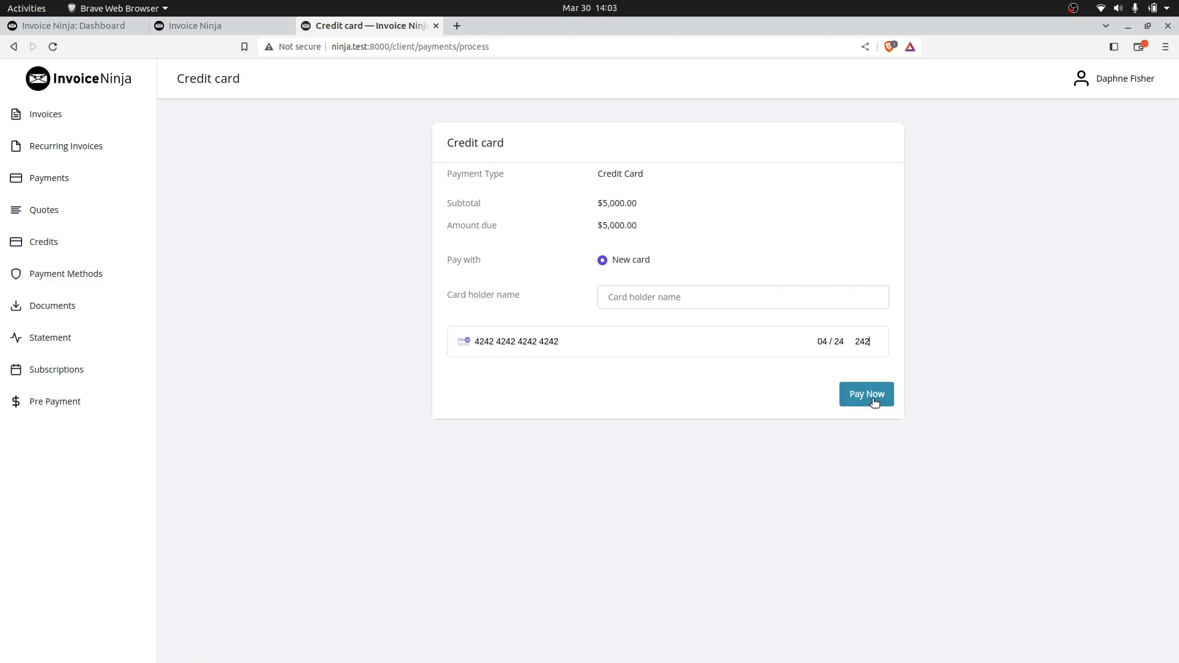
pyautogui.click(874, 401)
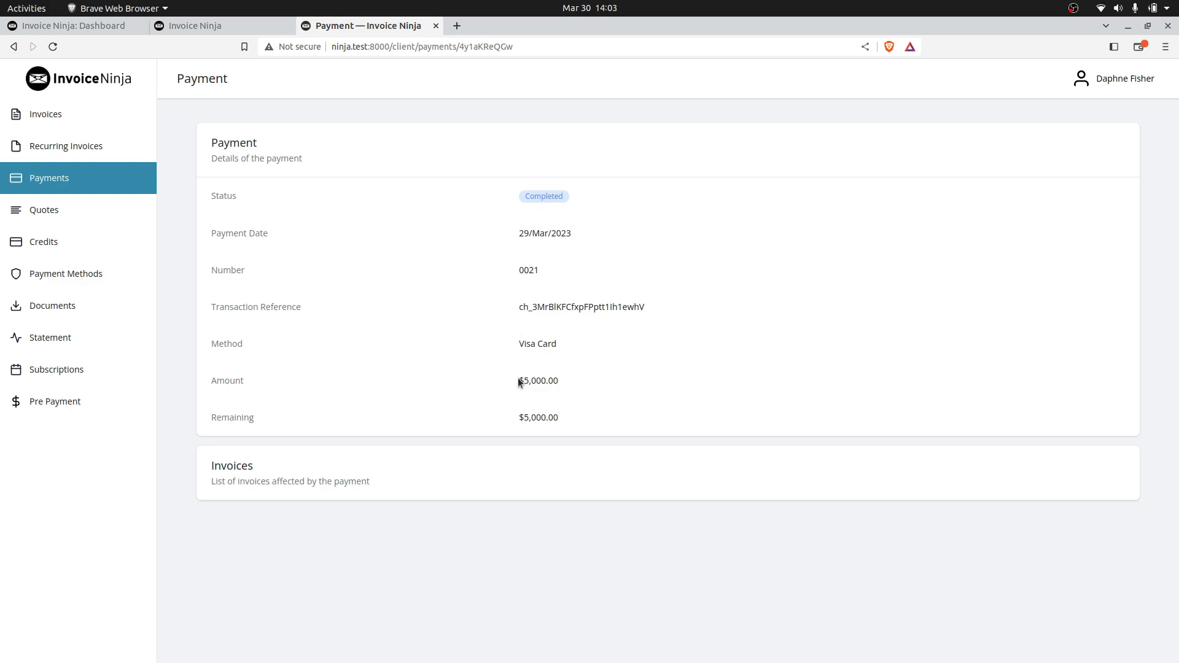
# Check the $5,000.00 payment and balance, then view the Monthly $5,000.00 recurring invoice.
pyautogui.moveTo(518, 379); pyautogui.dragTo(605, 391)
pyautogui.moveTo(519, 417); pyautogui.dragTo(592, 421)
pyautogui.click(63, 147)
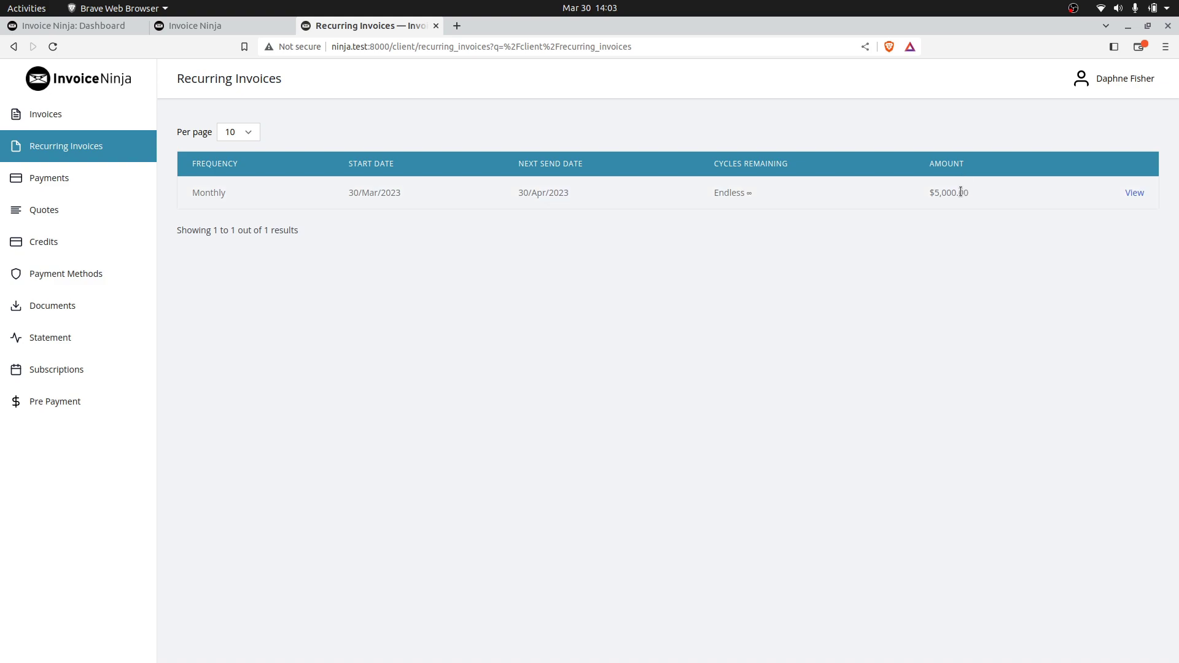
# On the admin client page, add Deleted to the invoice status filter.
pyautogui.click(220, 25)
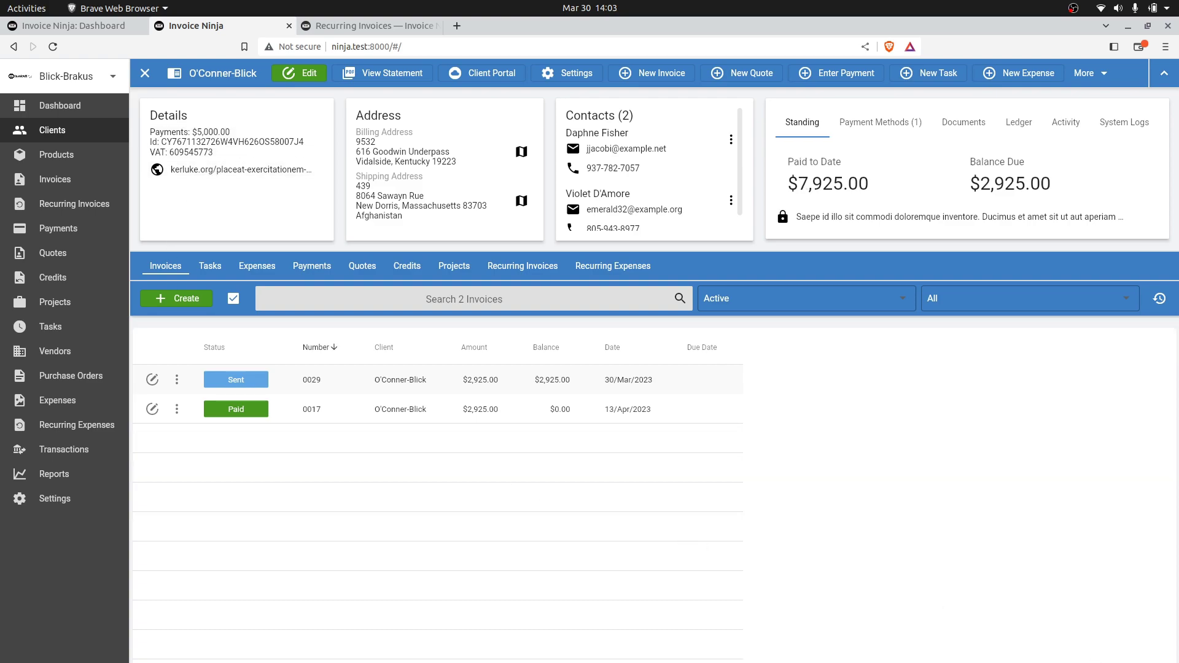
pyautogui.click(863, 301)
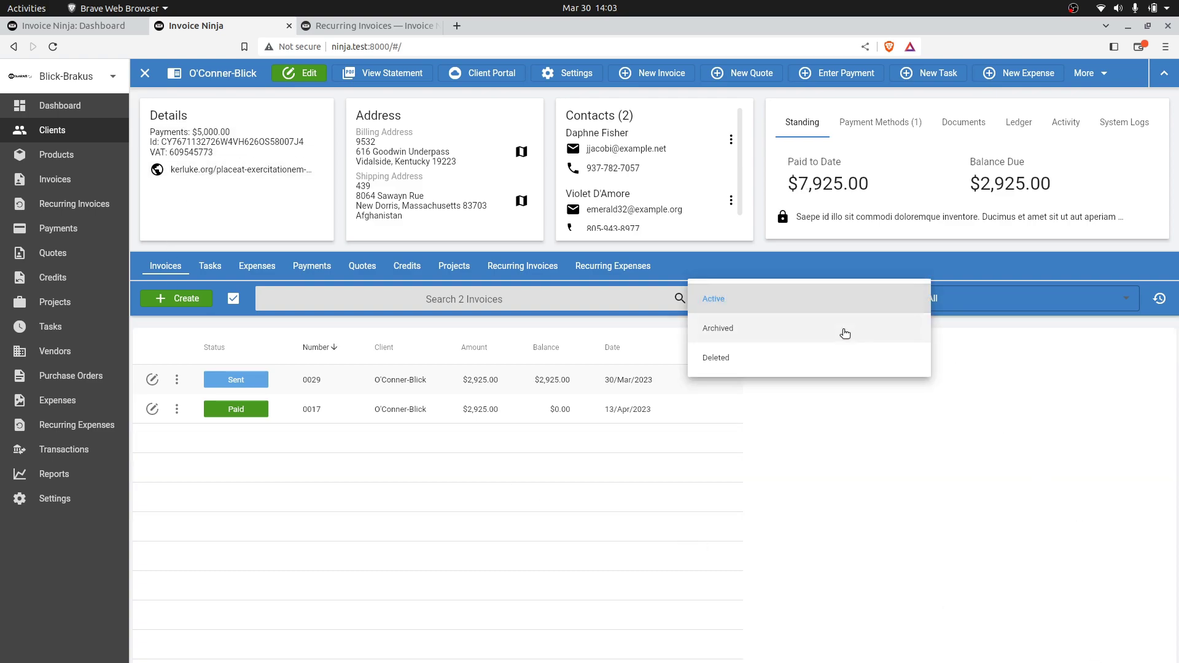
pyautogui.click(829, 359)
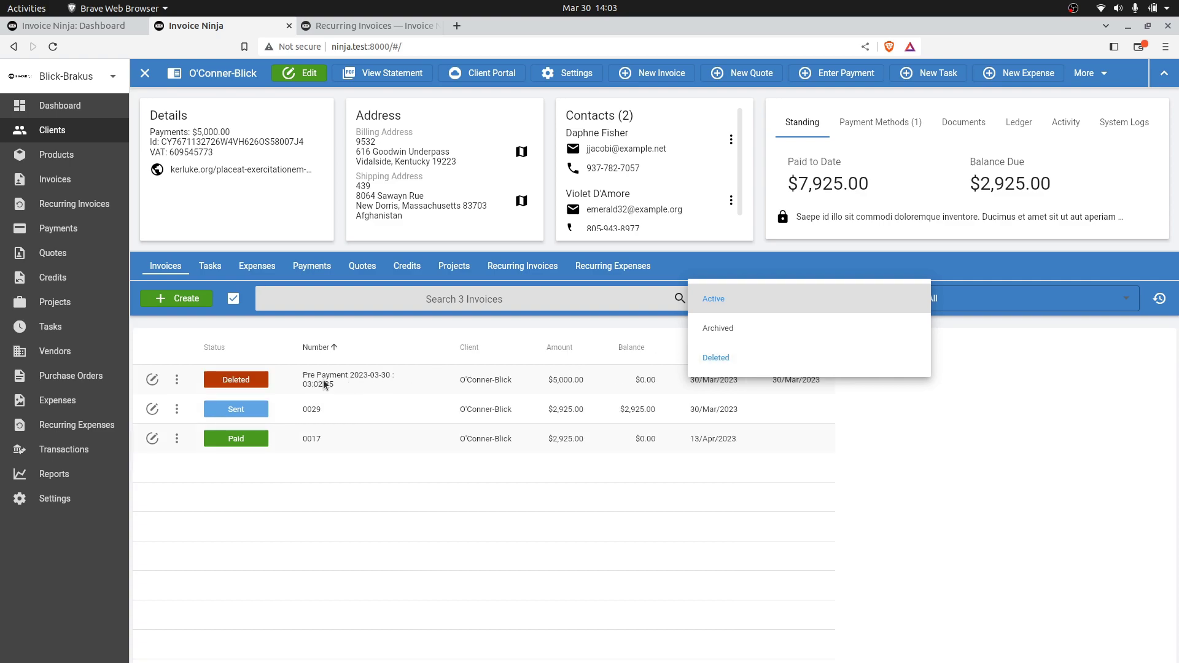
# Open the deleted Pre Payment invoice and its payment 0021, showing $0.00 applied.
pyautogui.click(406, 386)
pyautogui.click(411, 383)
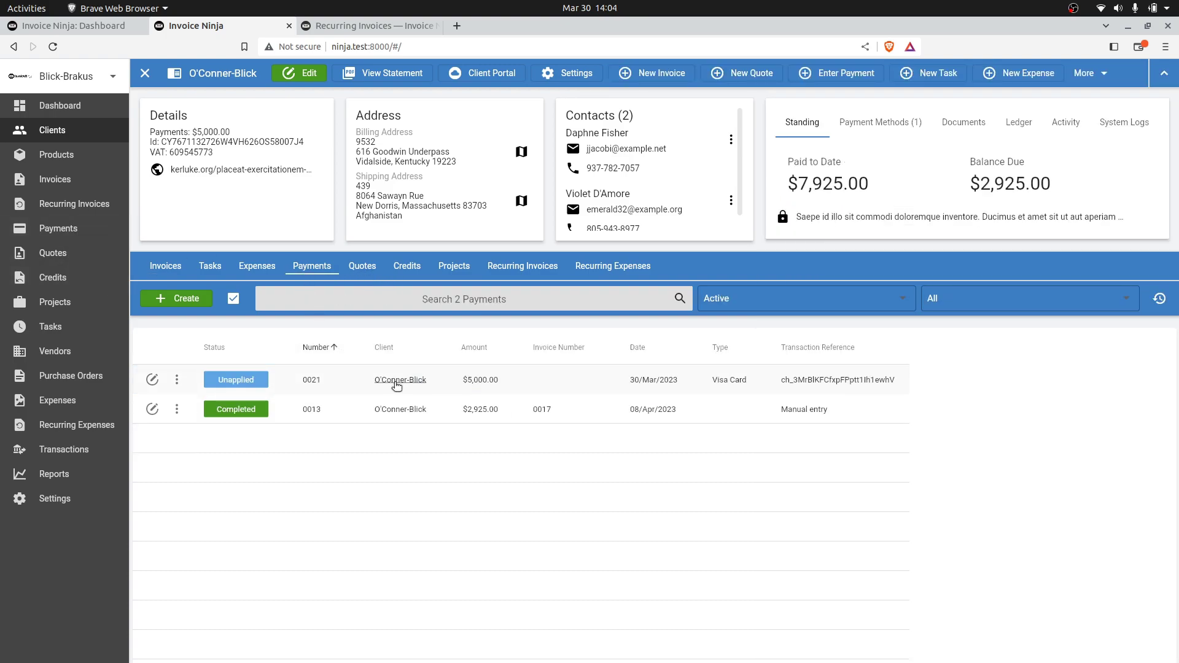
pyautogui.click(525, 393)
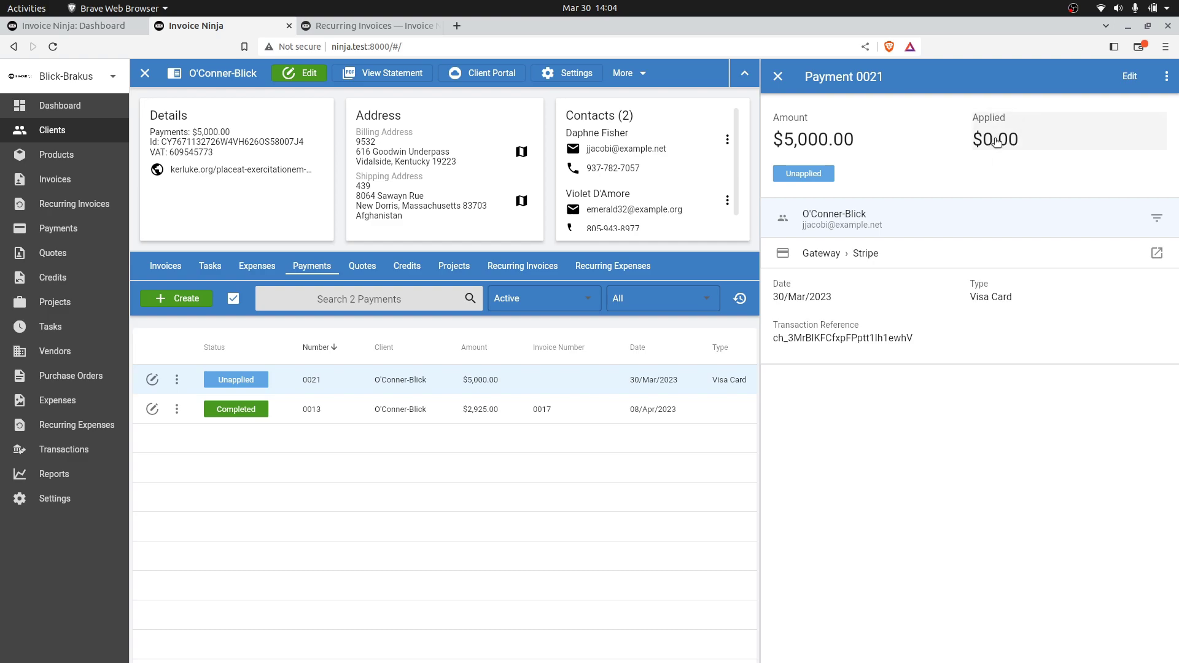
# Apply $2,925.00 of payment 0021 to invoice 0029 using Apply Payment.
pyautogui.click(180, 270)
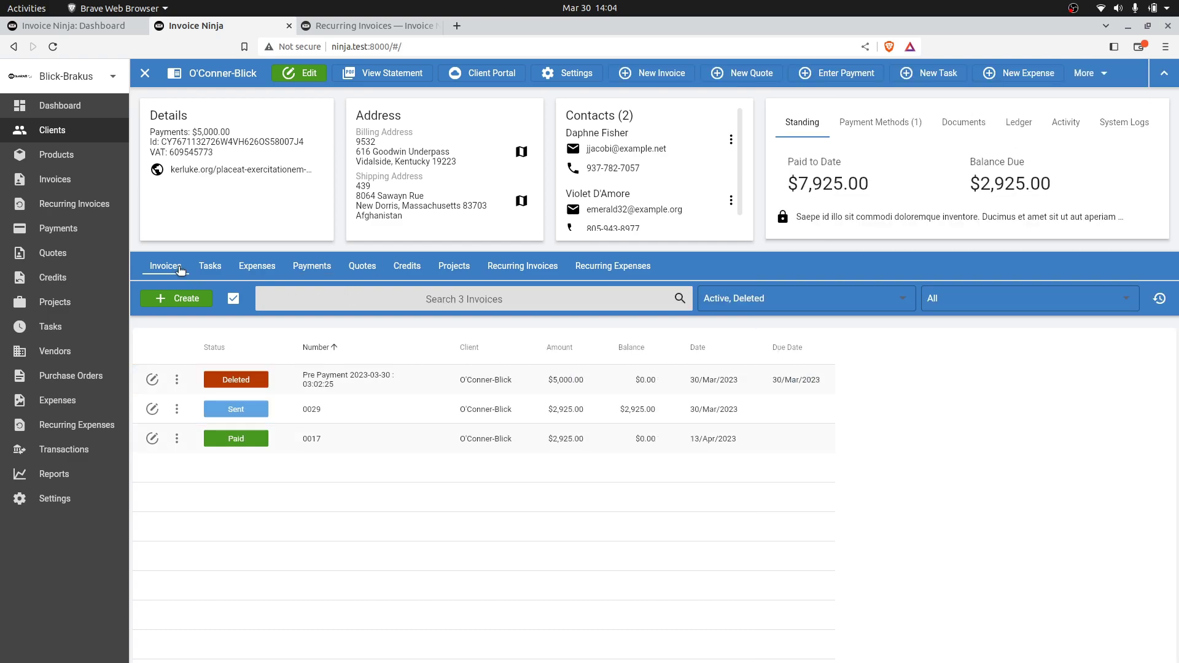
pyautogui.click(309, 266)
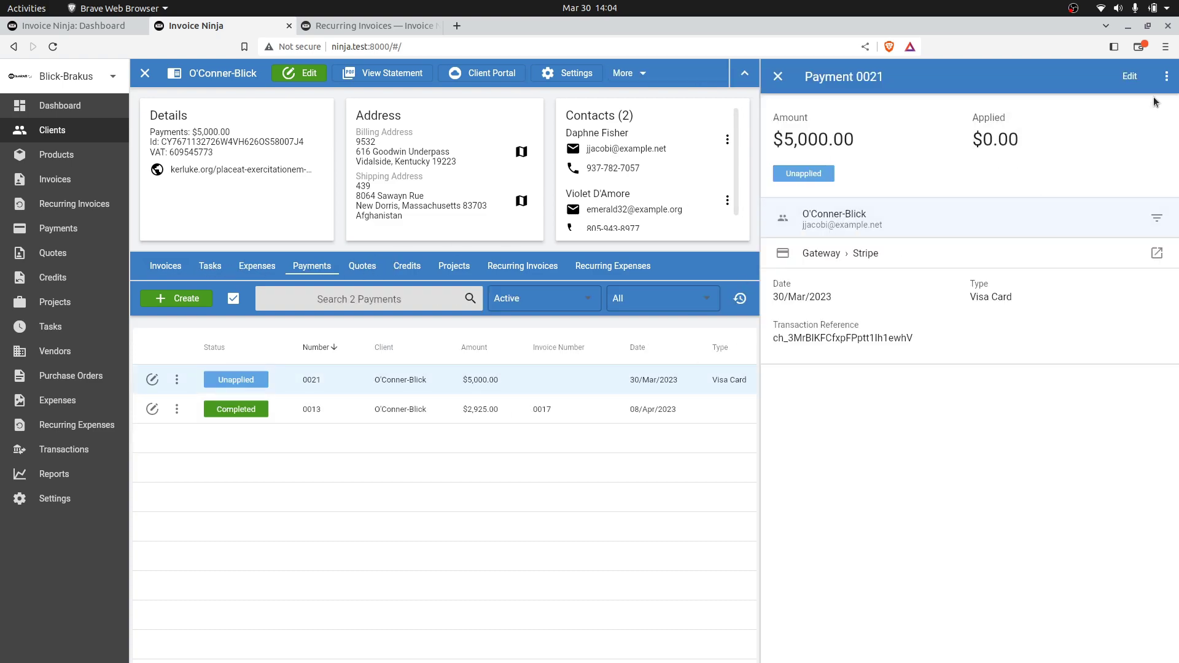
pyautogui.click(1166, 76)
pyautogui.click(1152, 86)
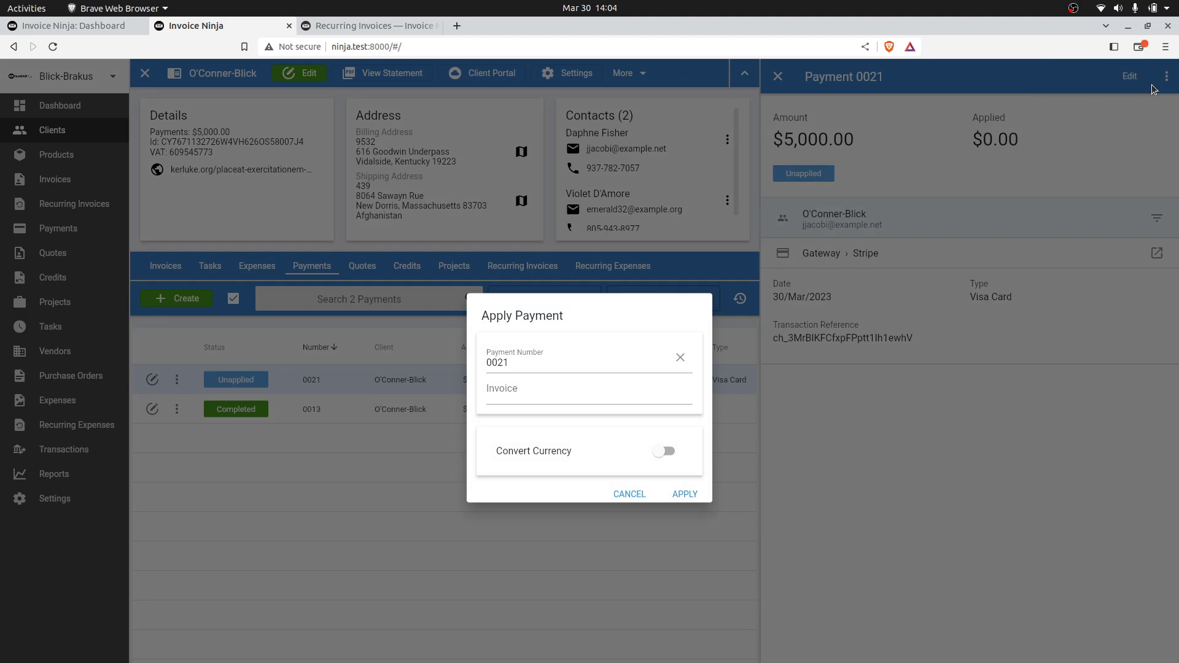
pyautogui.click(577, 398)
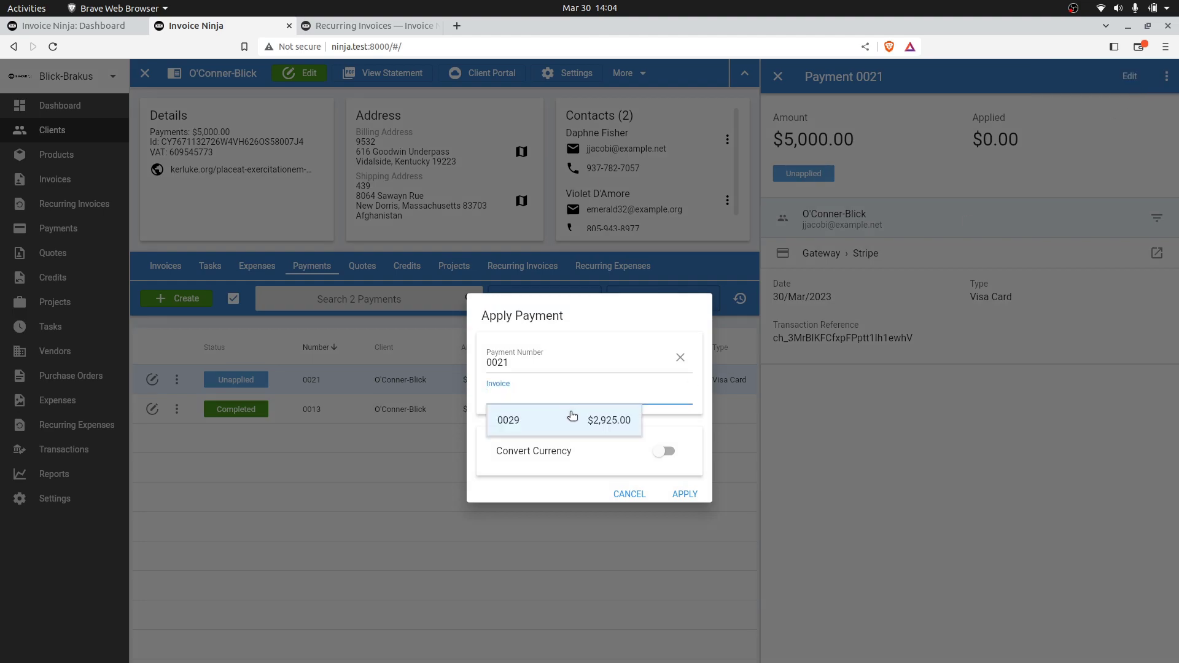
pyautogui.click(571, 416)
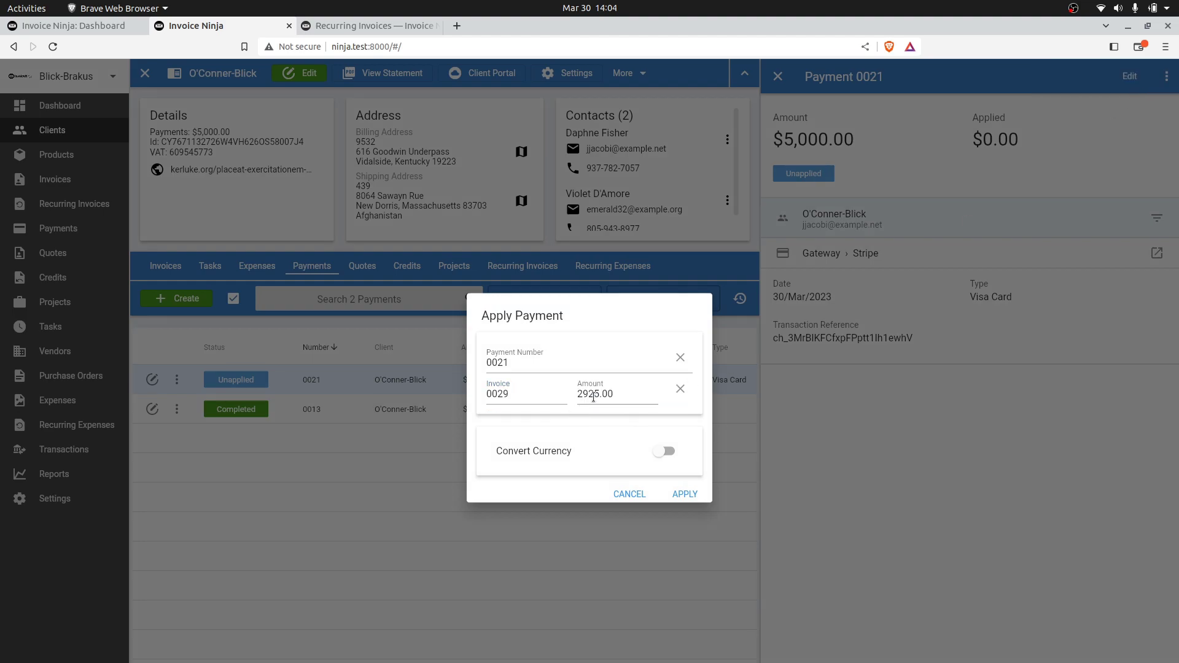
pyautogui.click(678, 491)
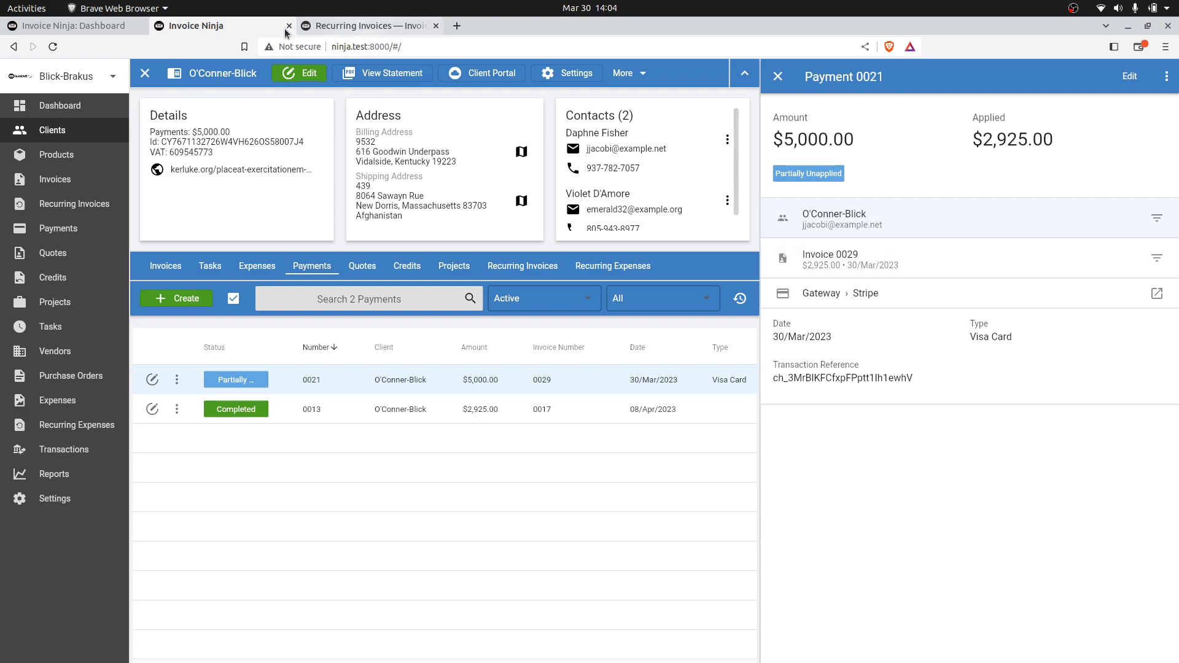
# View payment 0021 in the client portal and check the $2,075.00 remaining.
pyautogui.click(368, 25)
pyautogui.click(68, 178)
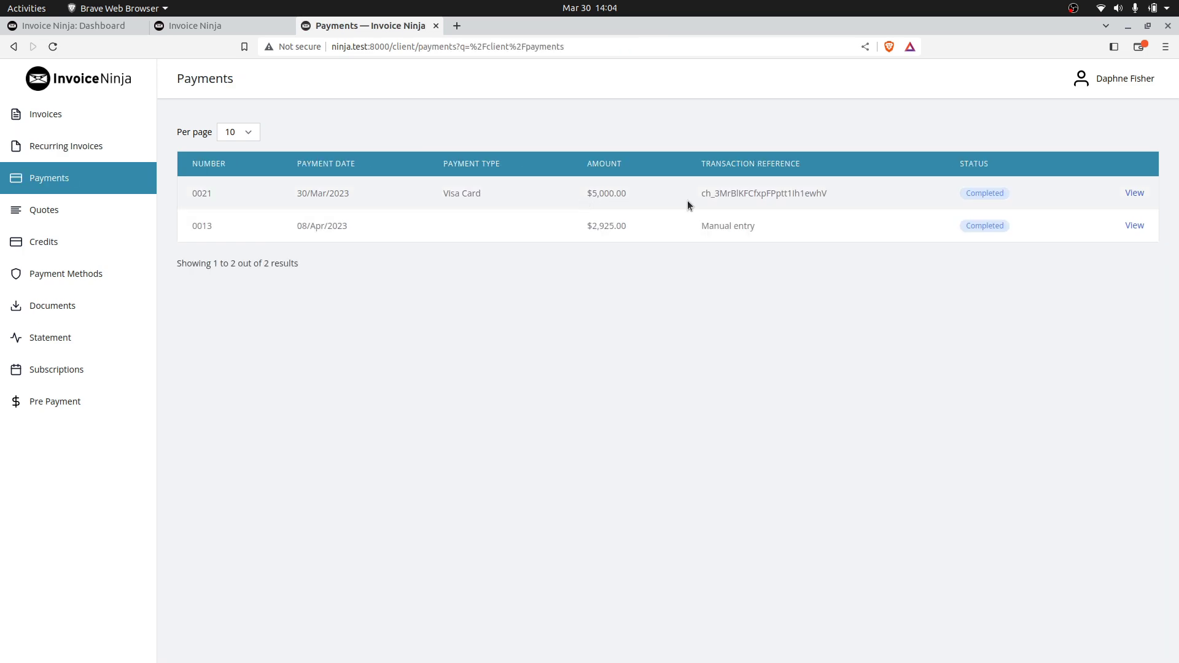
pyautogui.click(1132, 194)
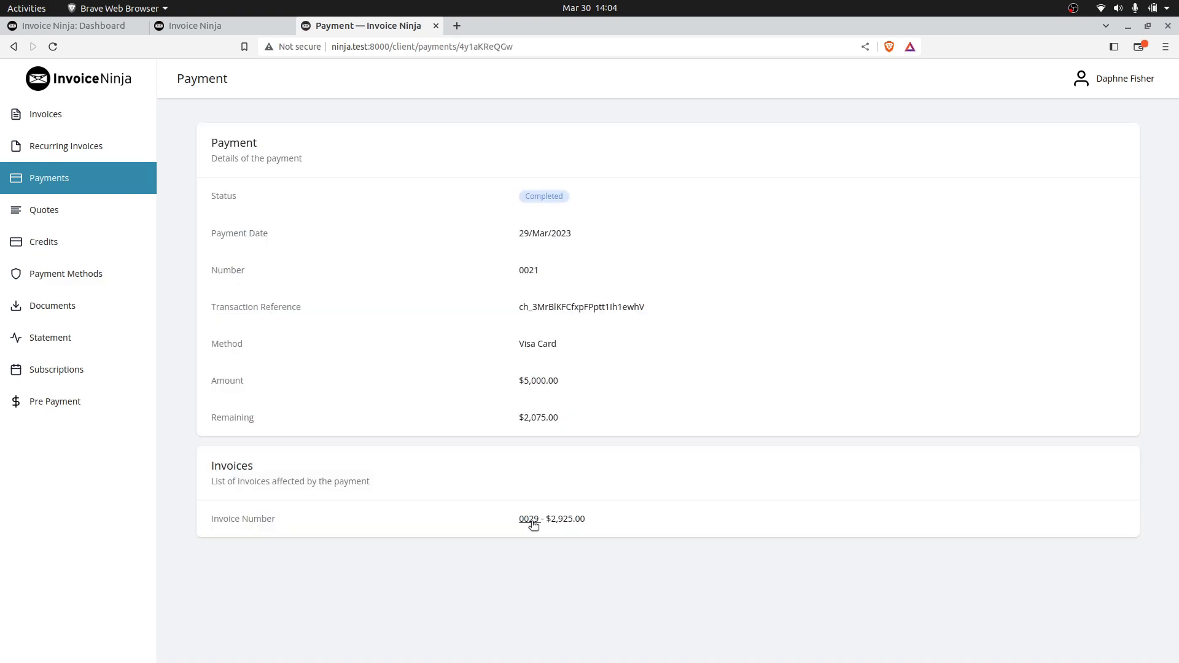
pyautogui.tripleClick(533, 417)
# Show the admin Recurring Invoices list with O'Conner-Blick's pending $5,000.00 invoice 0032.
pyautogui.click(225, 28)
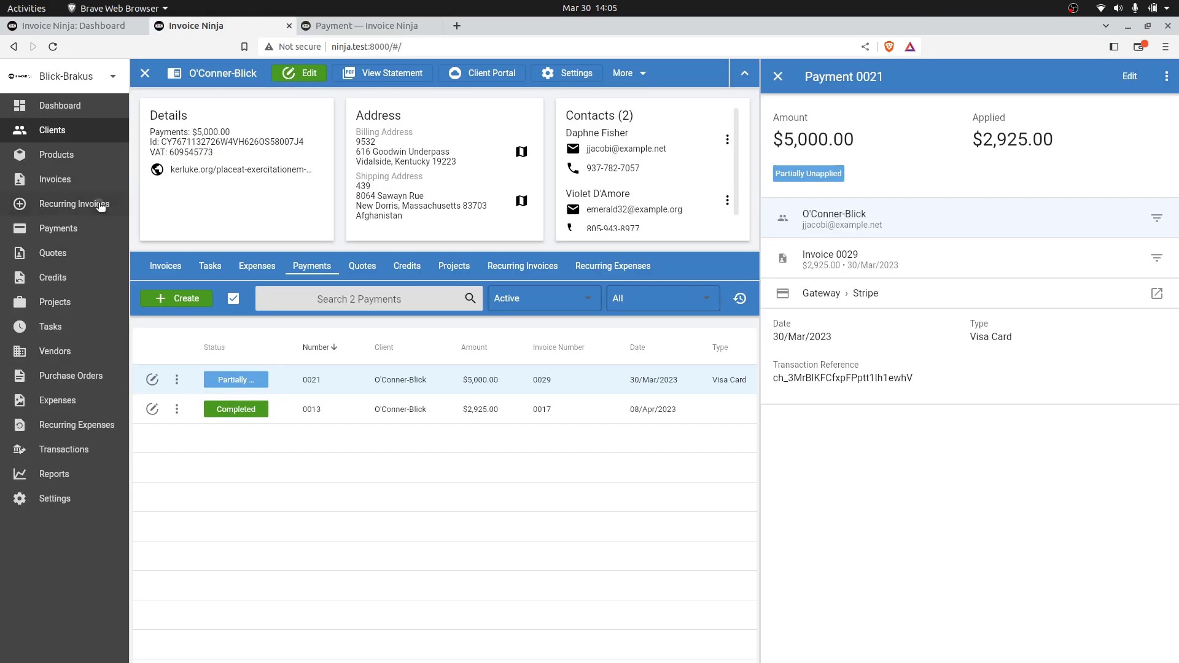
pyautogui.click(67, 207)
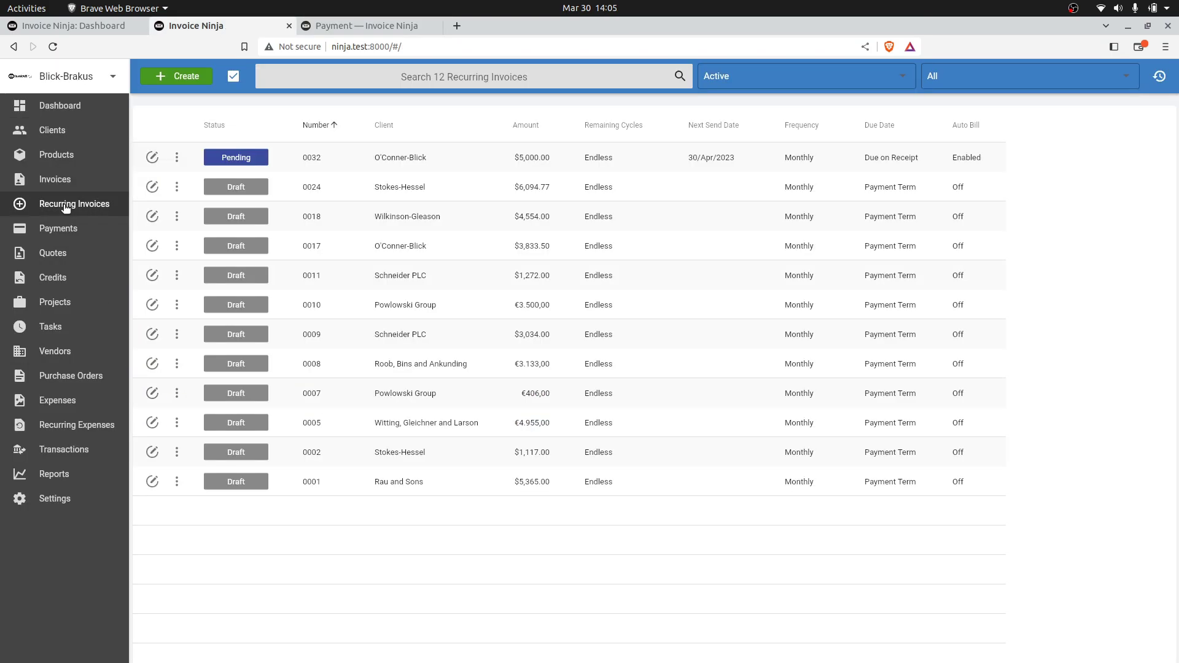